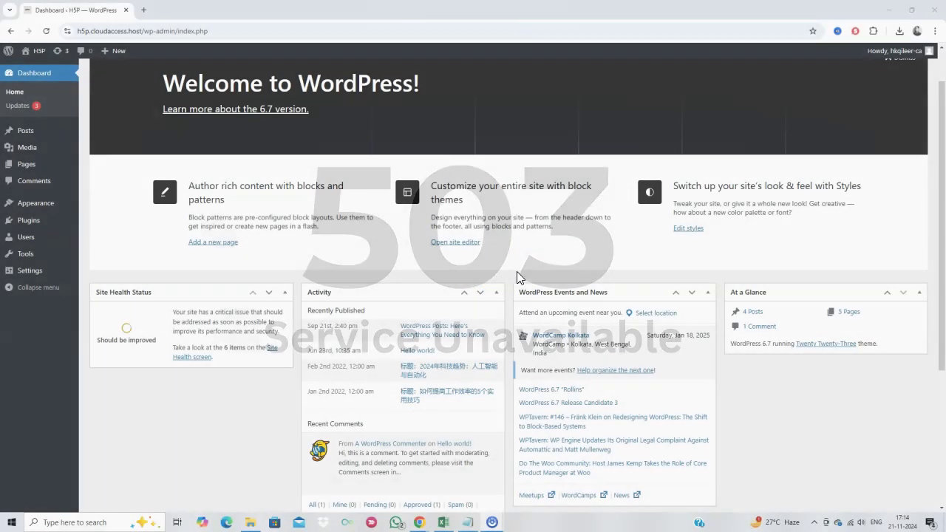
Step: In FileZilla, open the httpdocs/wp-content/plugins folder on the remote site
scroll(513, 273, "up", 1)
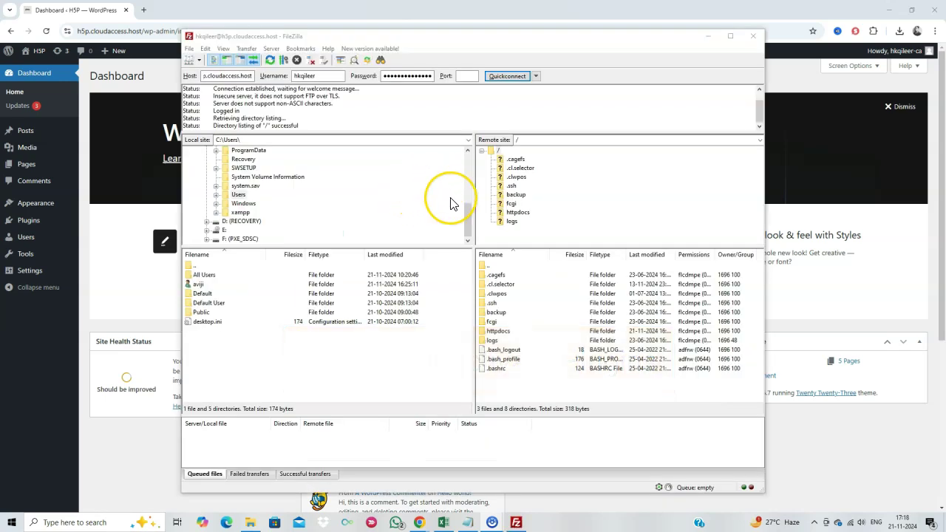
left_click(511, 214)
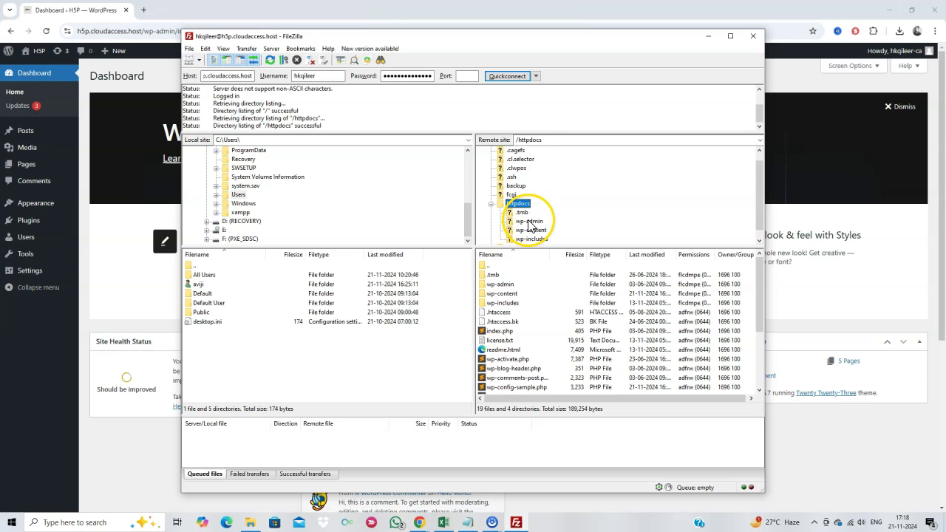
left_click(531, 230)
left_click(537, 225)
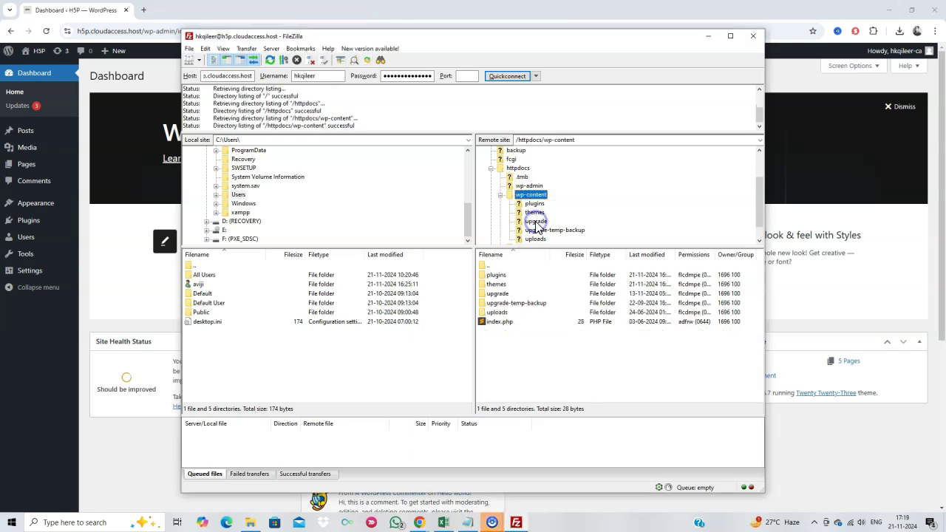
left_click(535, 205)
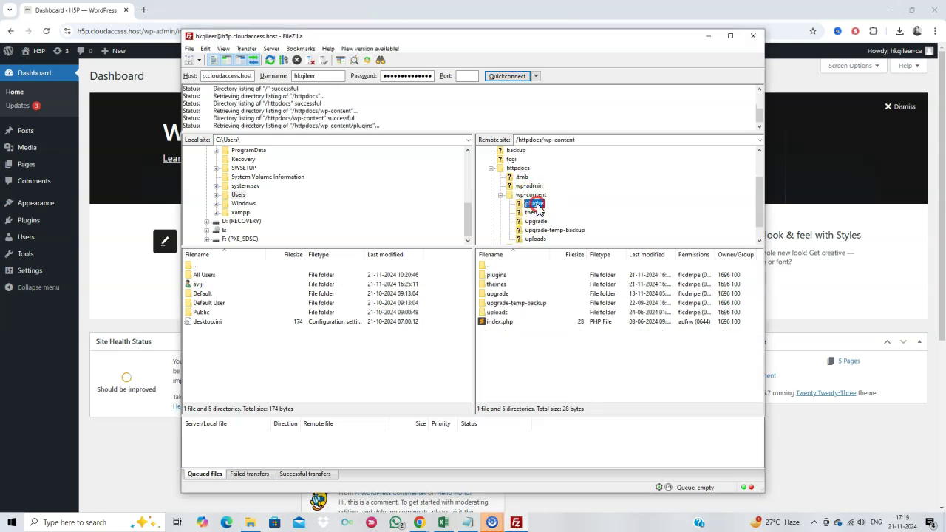
Step: Rename the remote plugins folder to "plugins dis"
right_click(536, 204)
left_click(529, 204)
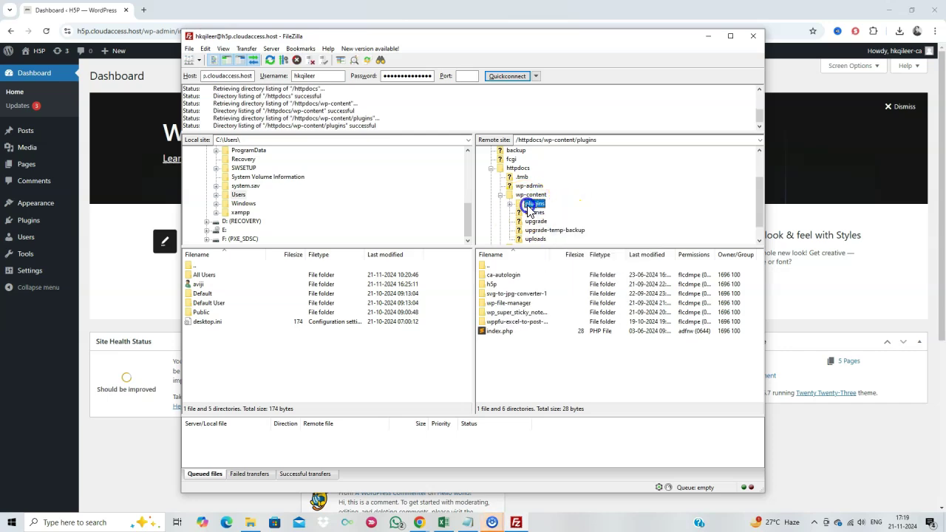
right_click(534, 205)
left_click(555, 260)
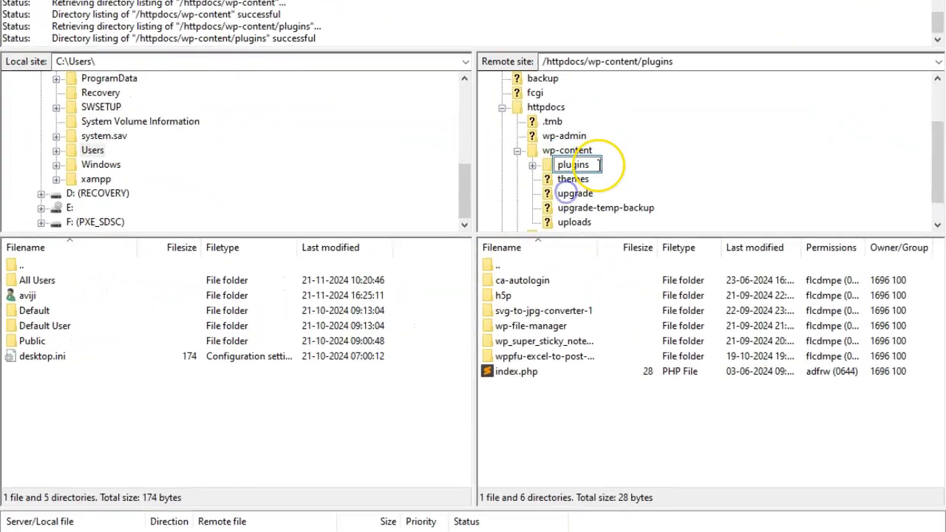
left_click(548, 203)
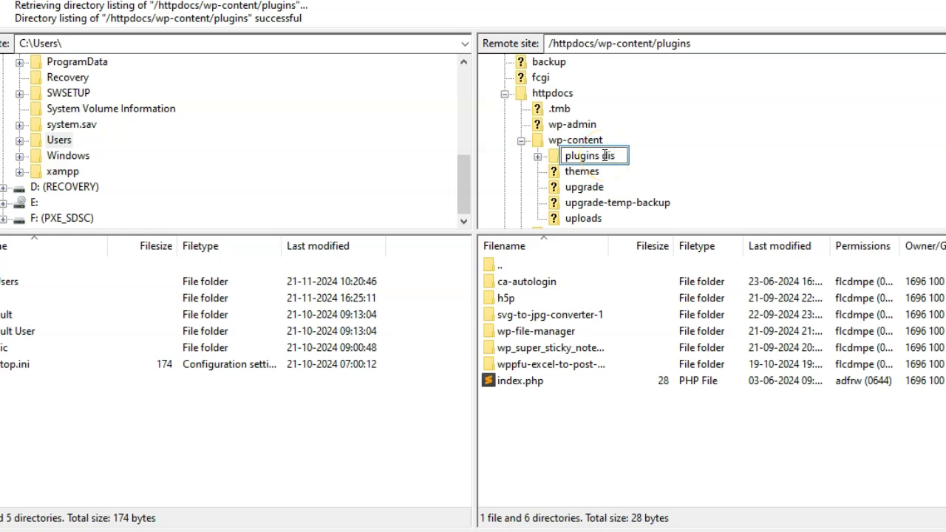
left_click_drag(619, 156, 605, 156)
left_click(650, 186)
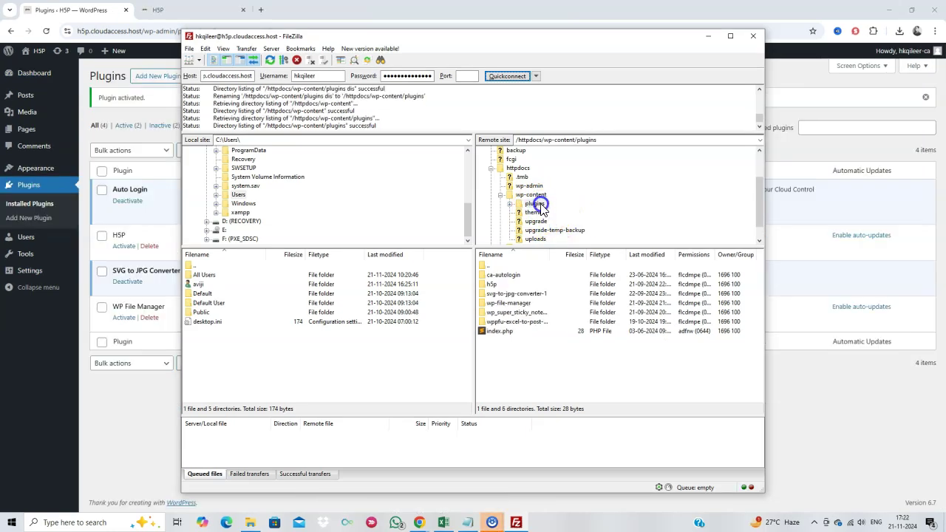
left_click(537, 204)
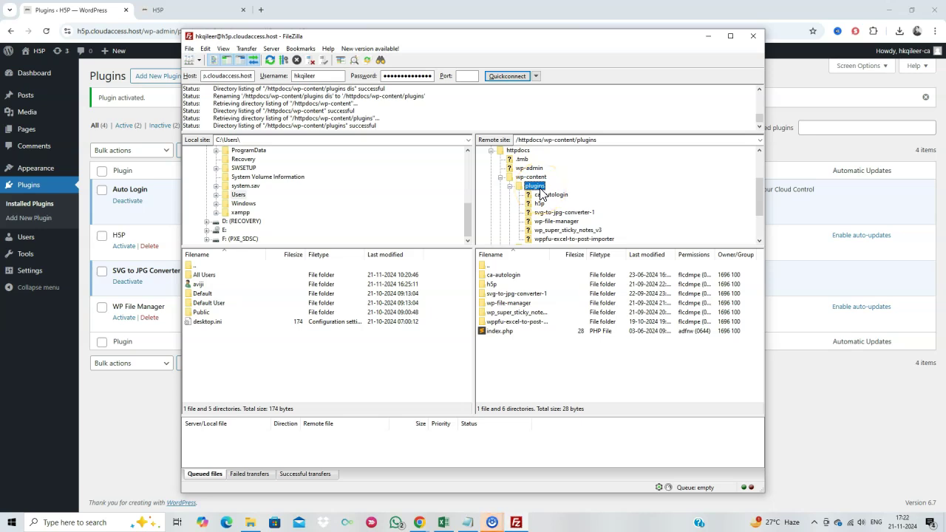
right_click(540, 188)
left_click(571, 256)
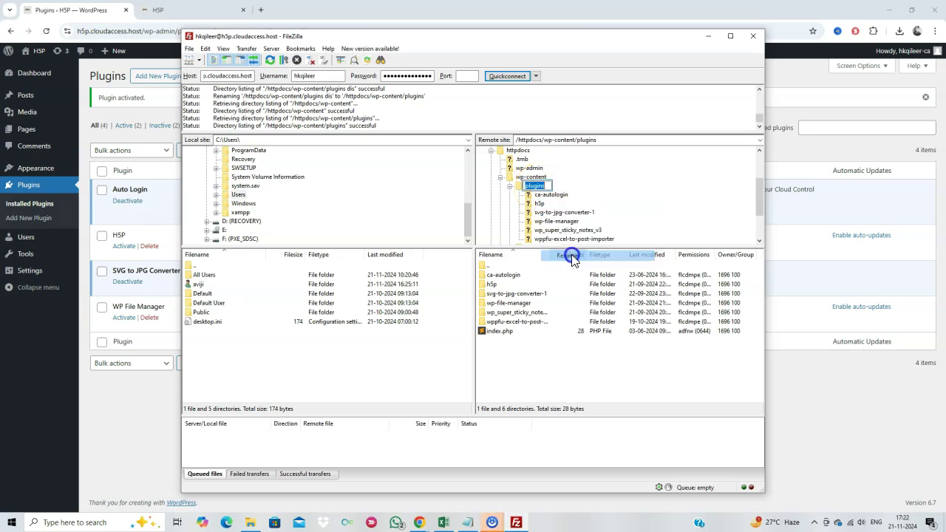
left_click(544, 186)
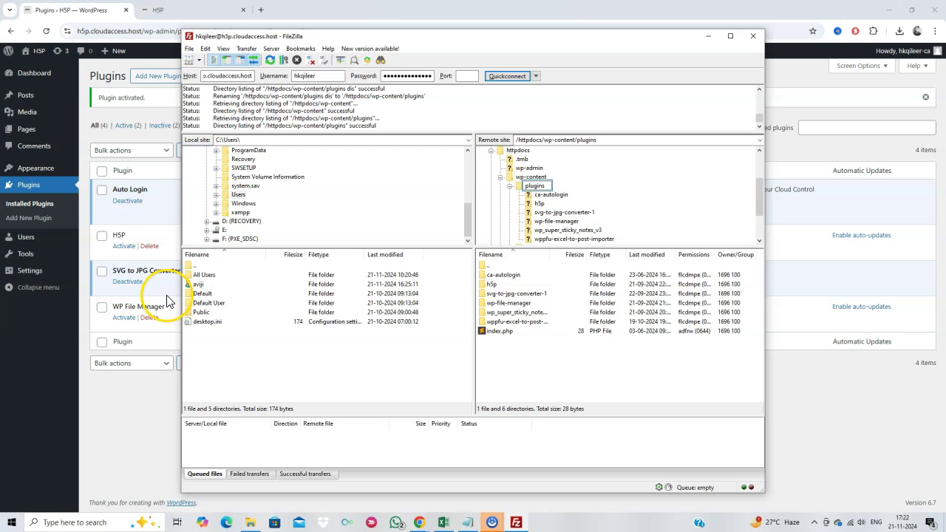
Step: Switch to the WordPress Plugins page in the browser and deactivate, then reactivate the SVG to JPG Converter plugin
left_click(106, 393)
left_click(138, 283)
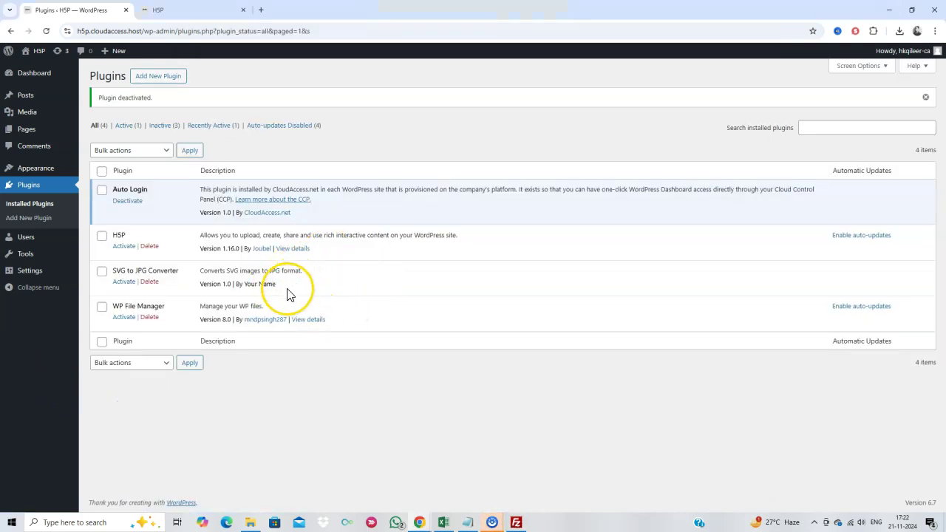
left_click(125, 282)
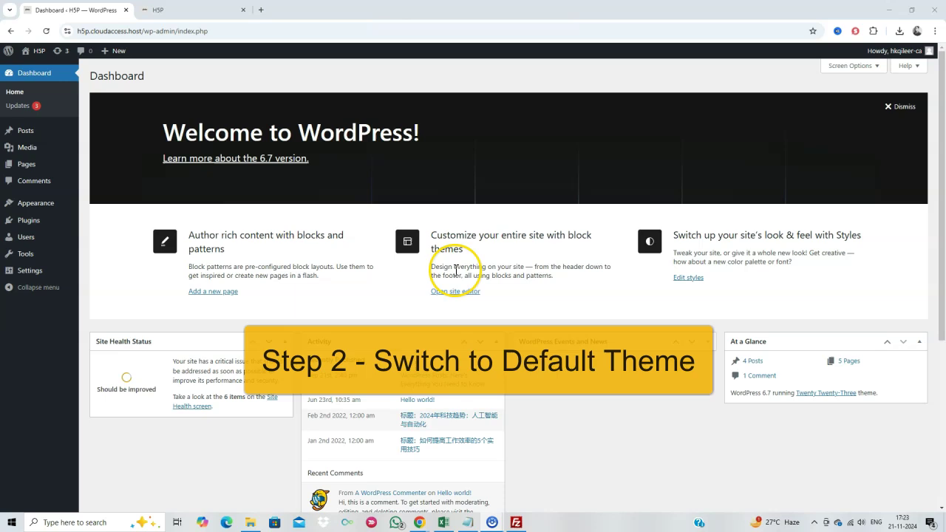
Step: In FileZilla, rename the remote themes folder inside wp-content to themes1
mouse_move(65, 226)
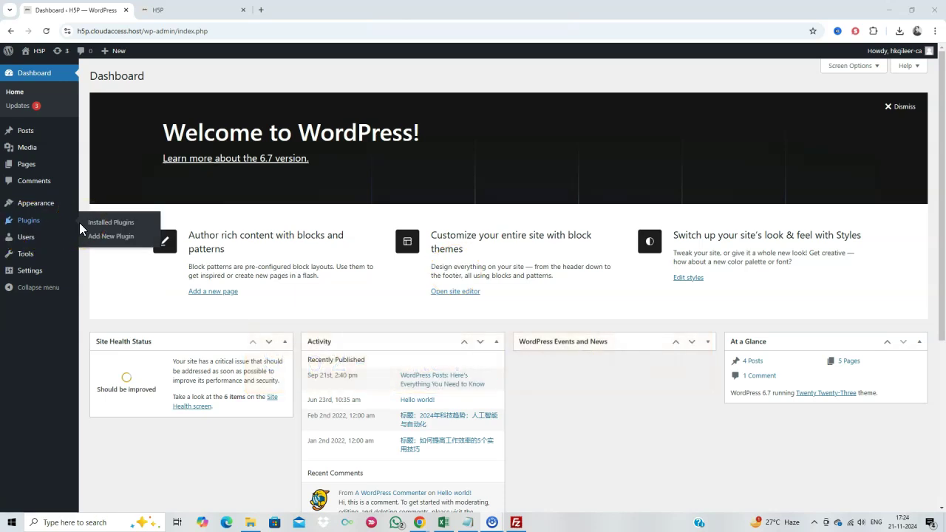
mouse_move(34, 211)
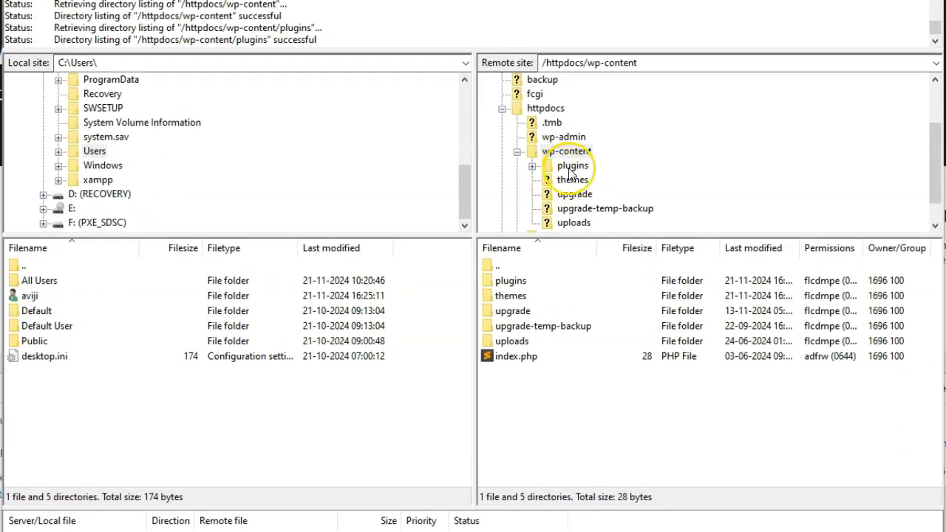
left_click(565, 182)
right_click(573, 185)
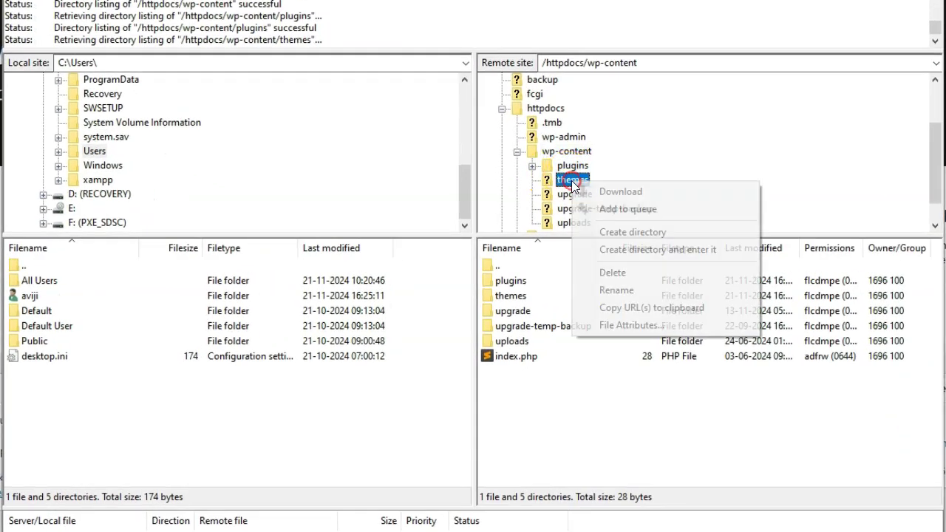
left_click(566, 189)
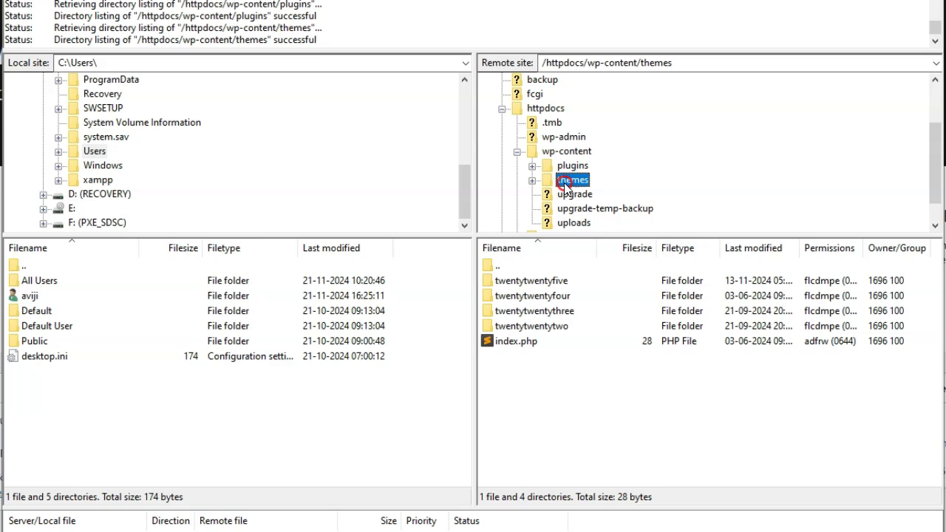
right_click(565, 188)
left_click(635, 232)
left_click(594, 180)
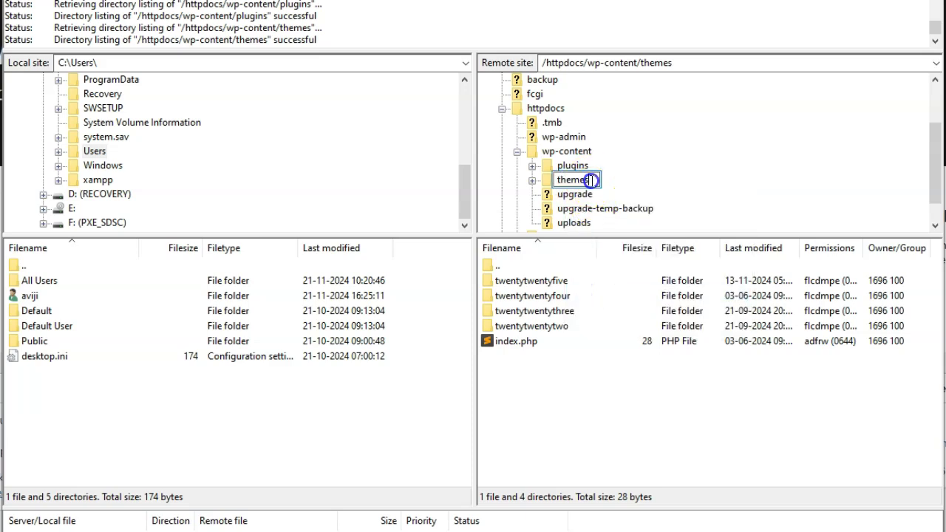
type("1")
left_click(603, 214)
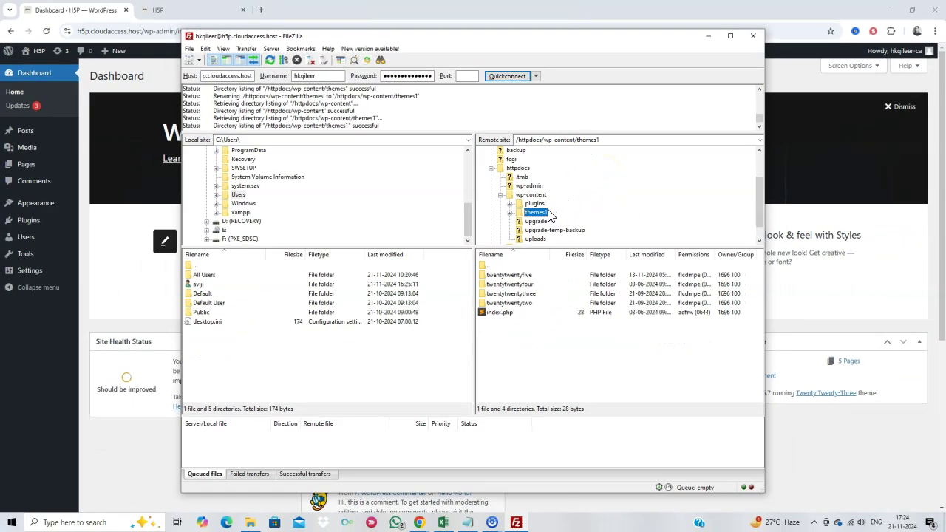
Step: In FileZilla, open wp-config.php from the remote httpdocs folder for editing in the default text editor
left_click(516, 522)
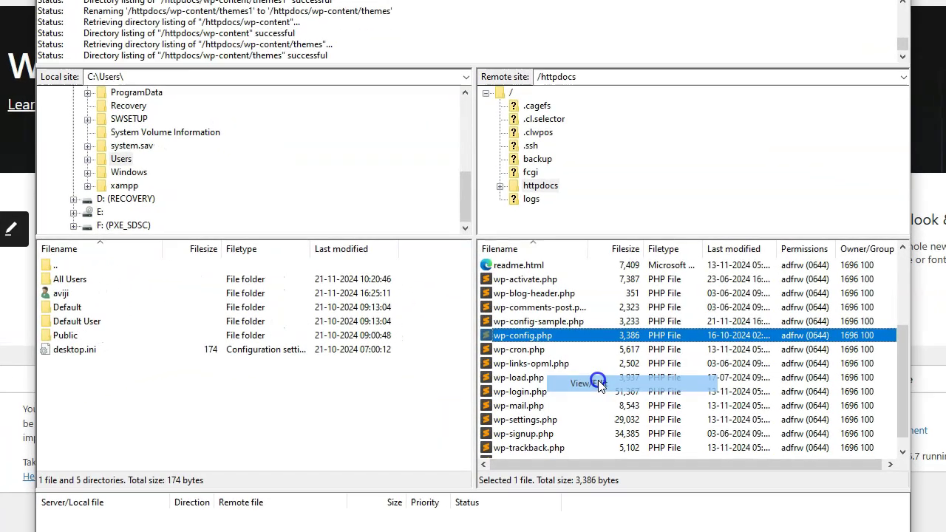
left_click(546, 343)
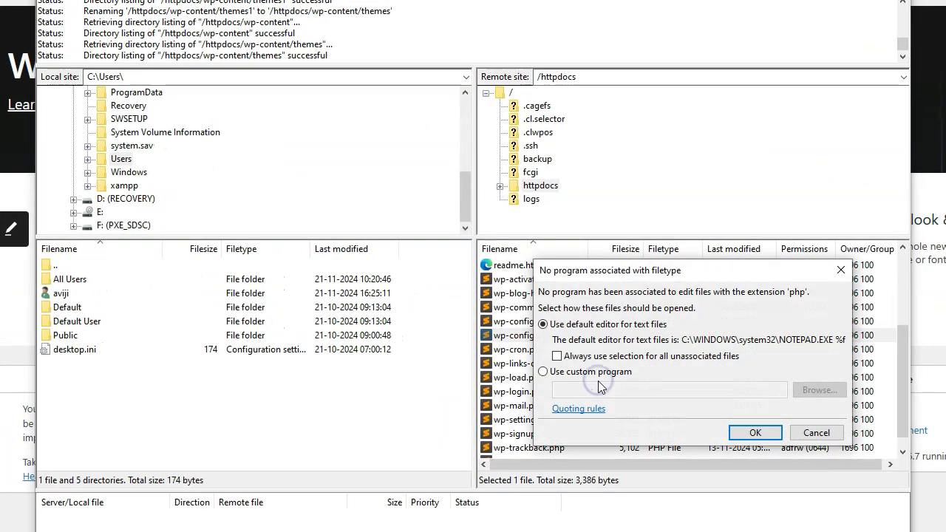
left_click(754, 434)
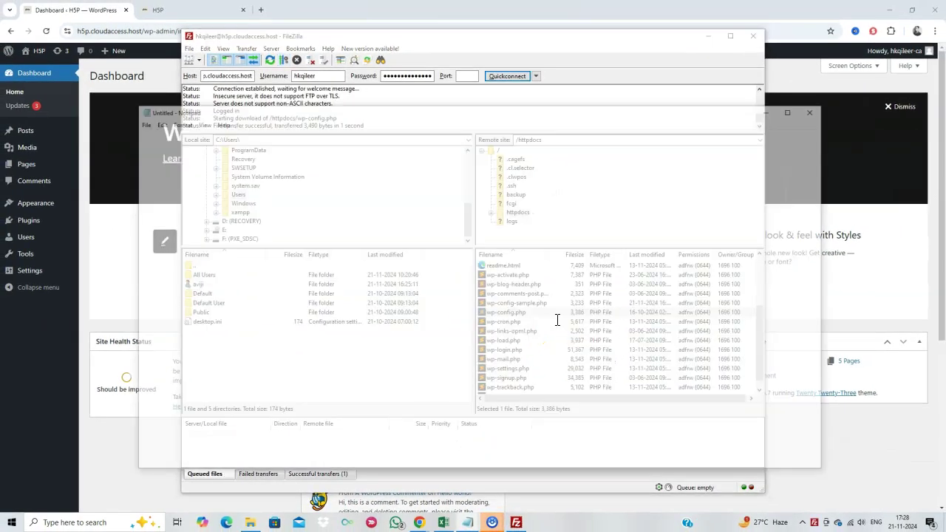
Step: Add the line define('WP_MEMORY_LIMIT', '256M'); below the DISALLOW_FILE_EDIT line near the end of wp-config.php
scroll(359, 345, "down", 10)
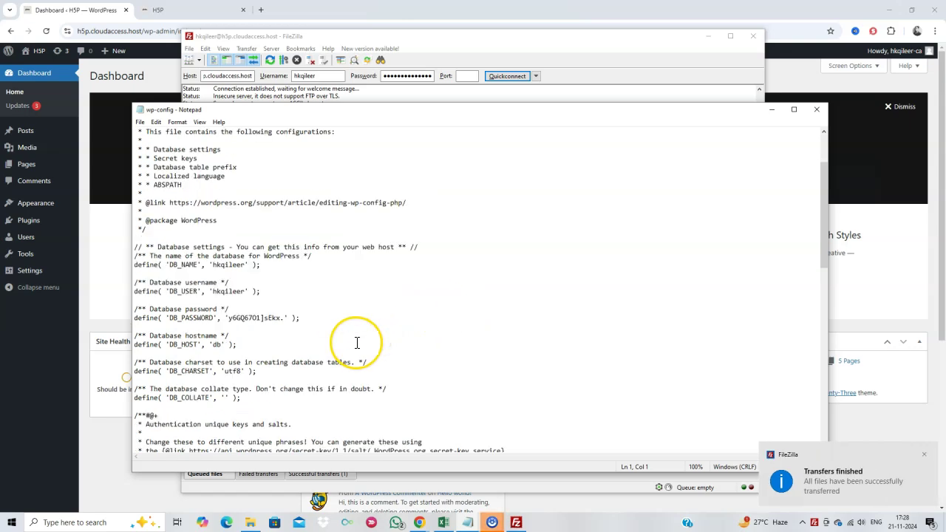
scroll(326, 362, "down", 12)
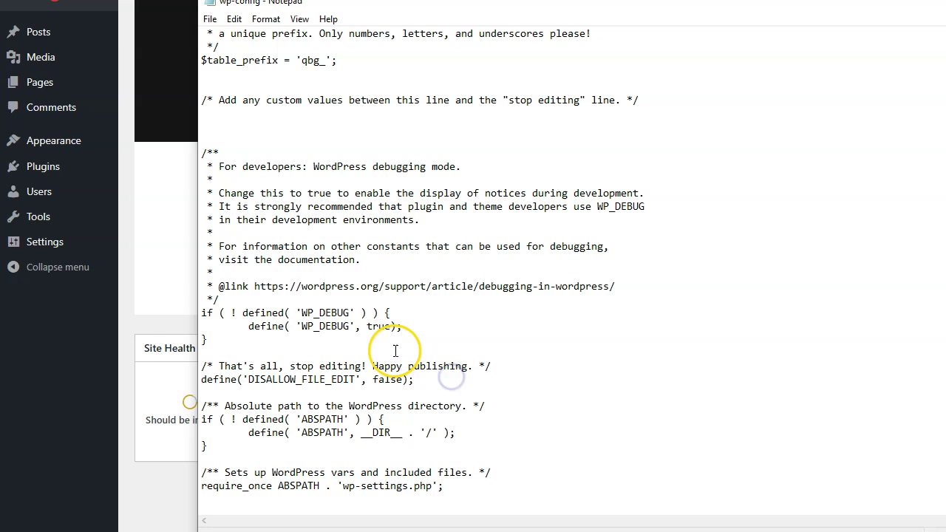
left_click(473, 383)
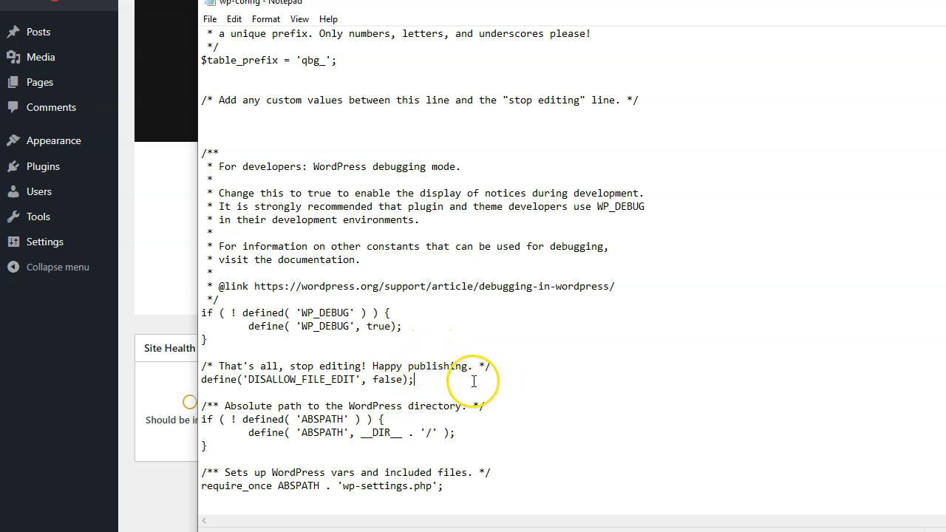
key("Return")
type("define('WP_MEMORY_LIMIT', '256M');")
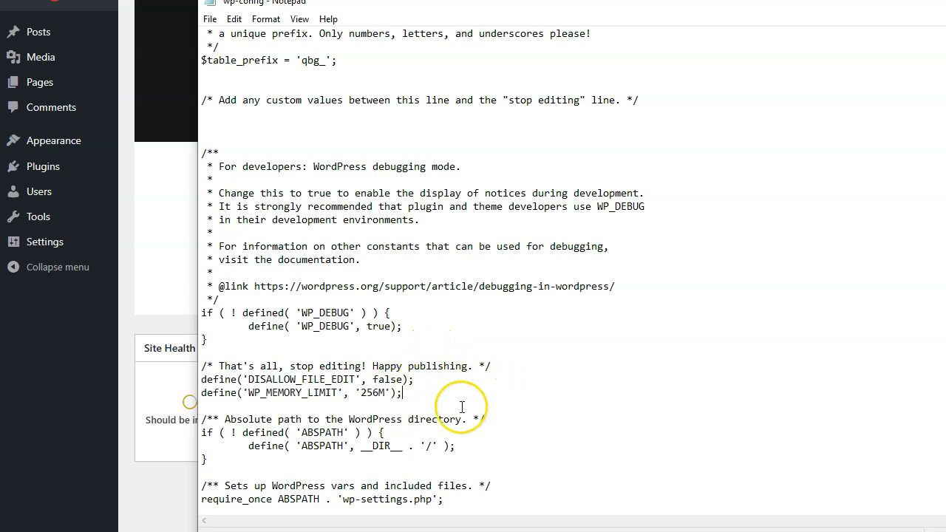
double_click(376, 395)
left_click(471, 418)
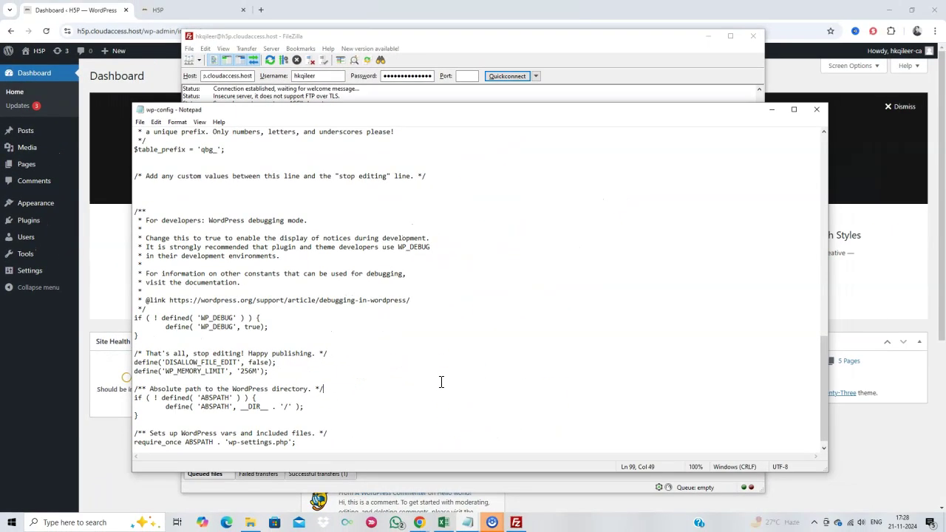
Step: Delete the DISALLOW_FILE_EDIT line from wp-config.php
left_click_drag(134, 362, 134, 371)
key("Delete")
left_click(277, 361)
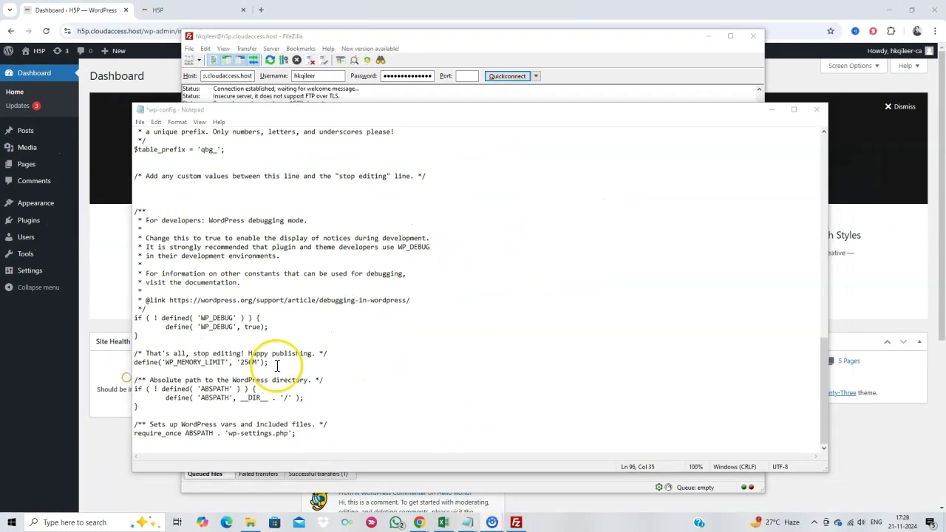
Step: Close wp-config.php with its changes saved and upload the edited file back to the server
left_click(816, 110)
left_click(448, 266)
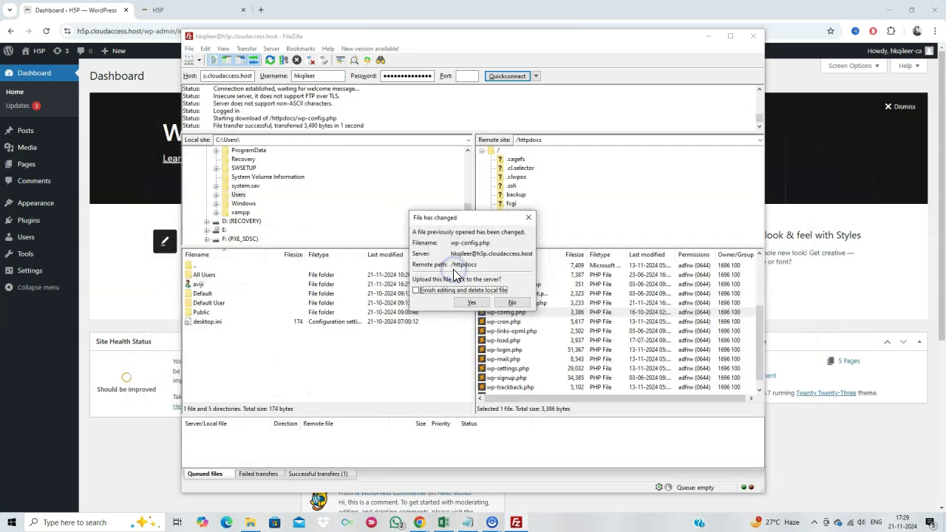
left_click(469, 300)
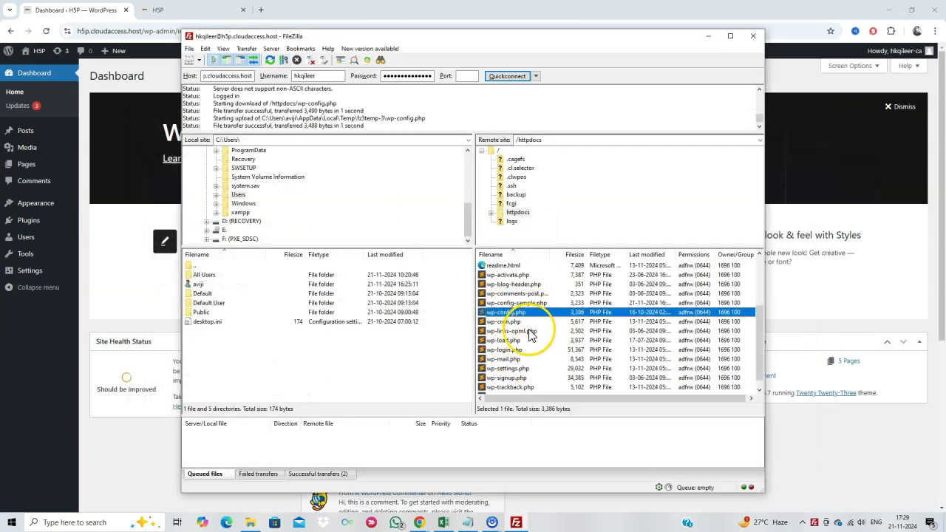
Step: Switch to the browser and reload the WordPress dashboard
left_click(157, 88)
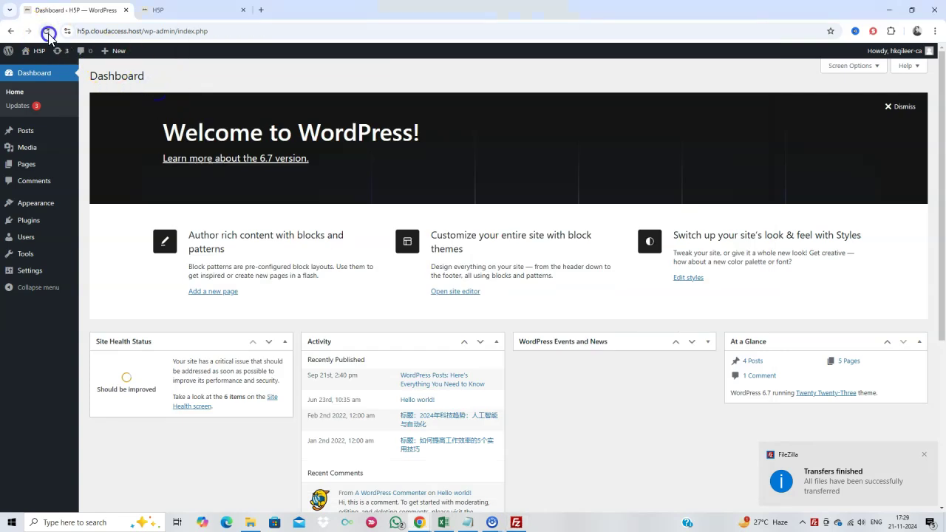
left_click(46, 32)
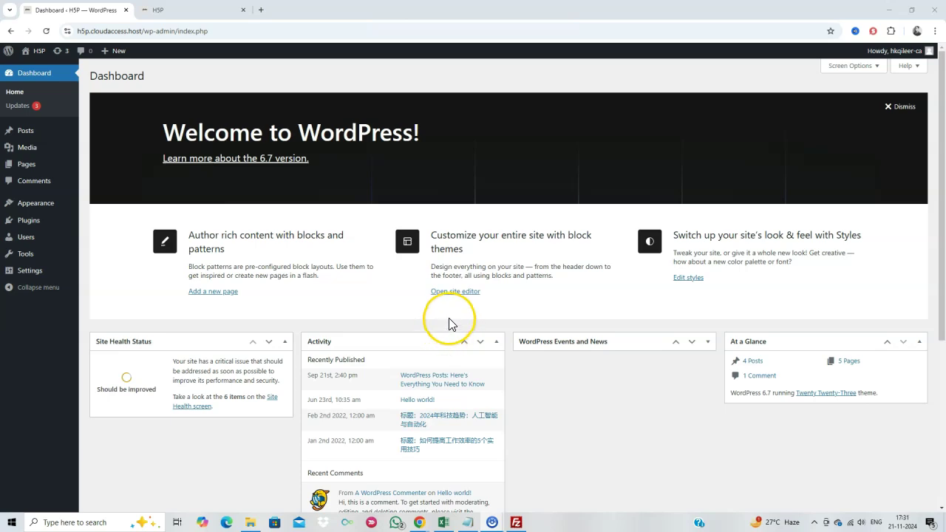
Step: Review the WP_DEBUG and WP_DEBUG_LOG lines in wp-config.php, and close the file with its changes saved and uploaded
left_click_drag(255, 354, 142, 320)
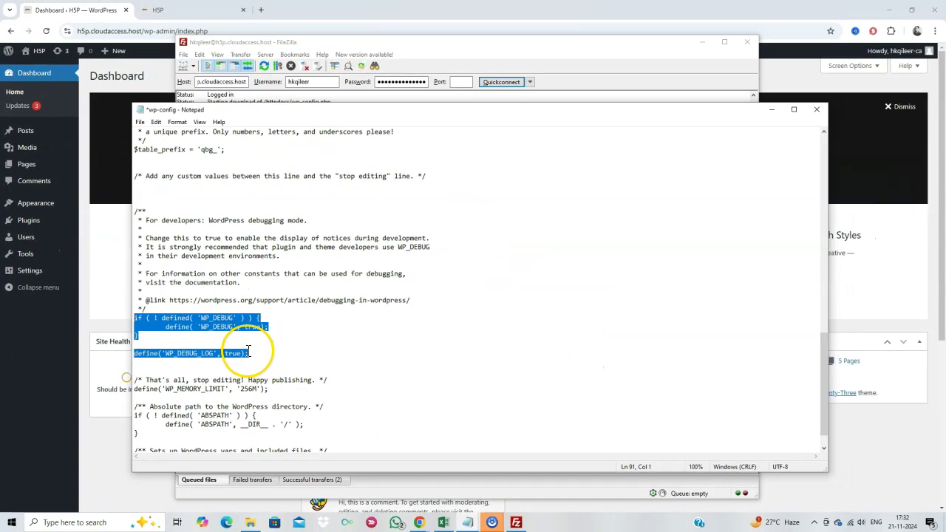
left_click(318, 372)
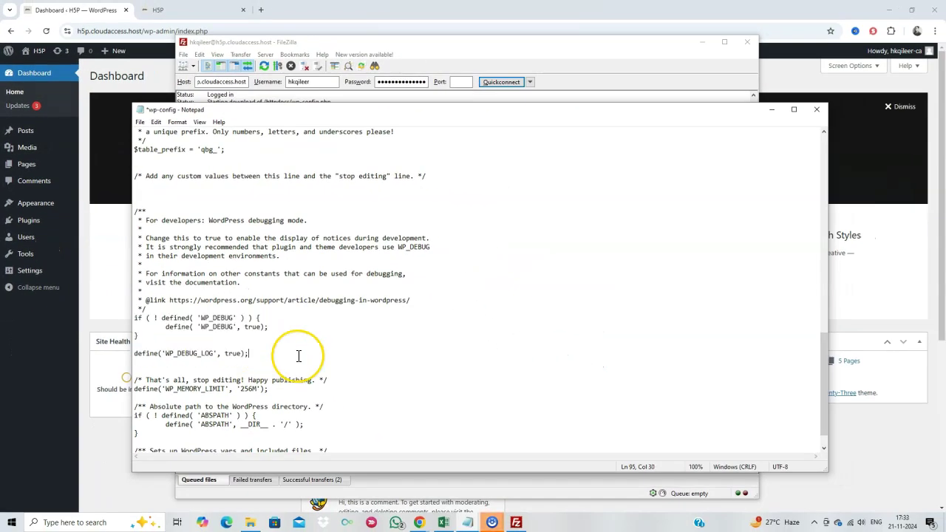
left_click(818, 113)
left_click(466, 308)
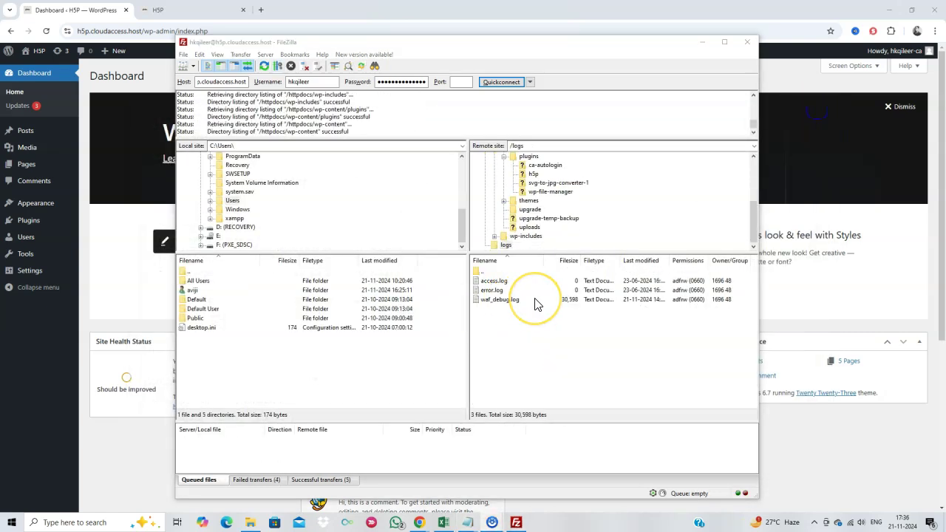
Step: Check waf_debug.log in the remote logs folder and switch back to the WordPress dashboard in the browser
left_click(519, 301)
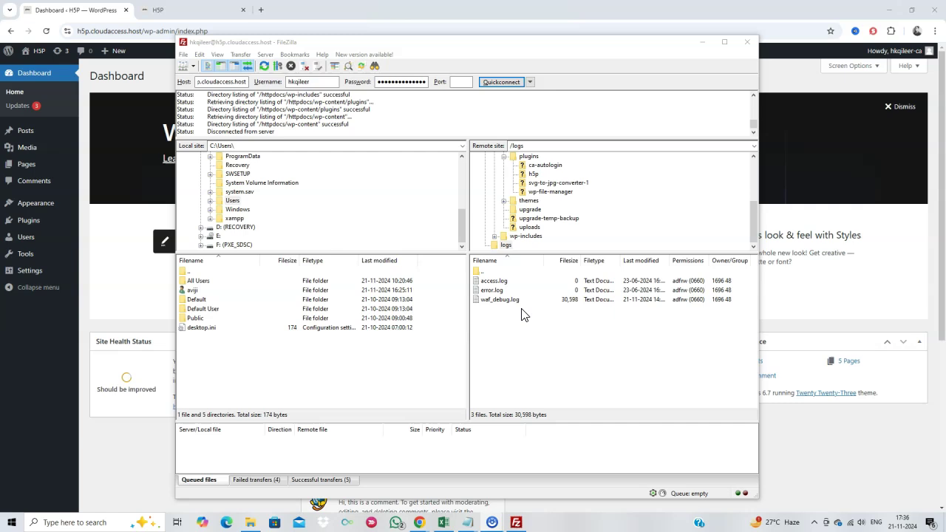
key("alt+Tab")
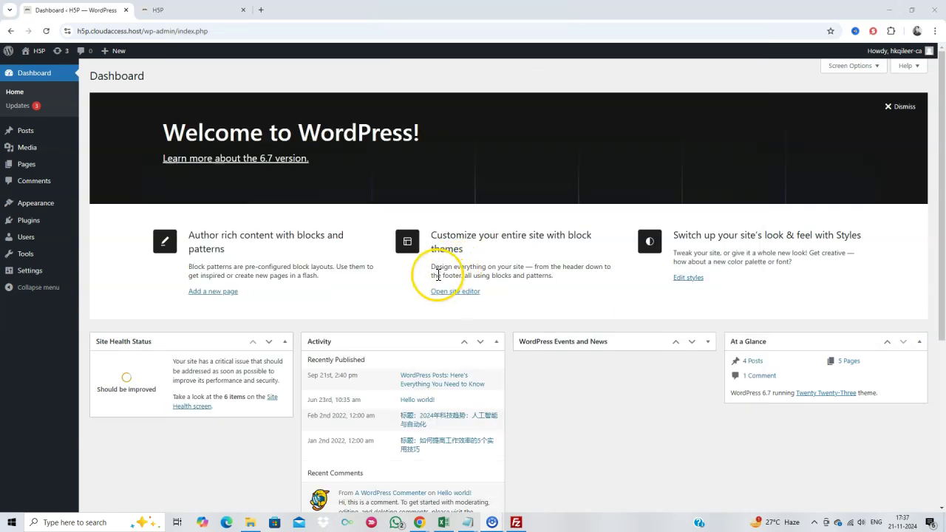